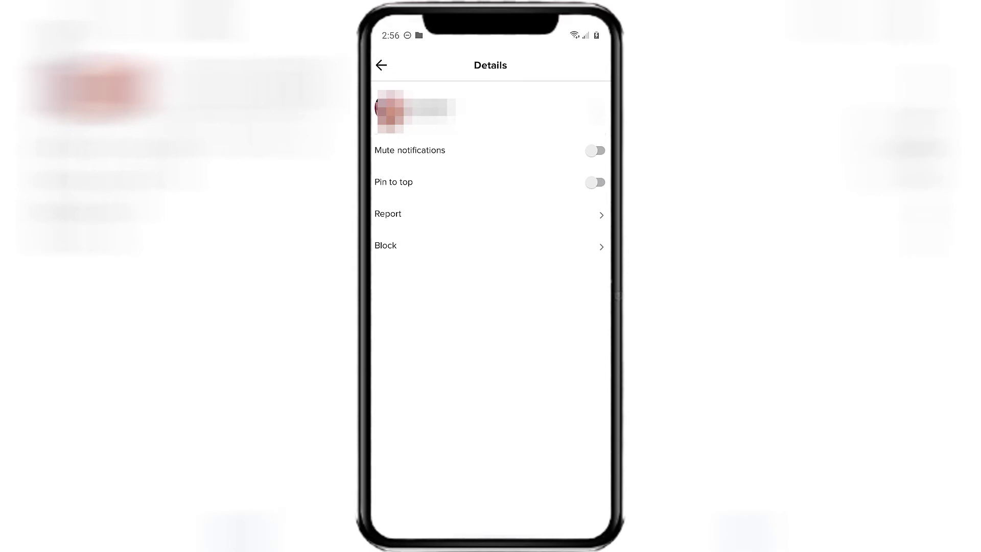
- Switch the Mute notifications toggle on so it shows green for this chat
left_click(596, 150)
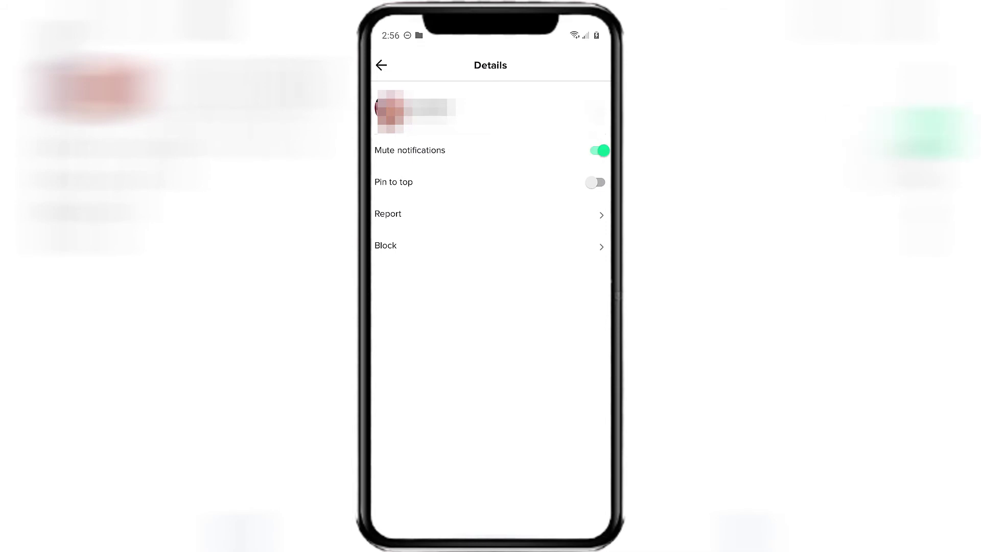